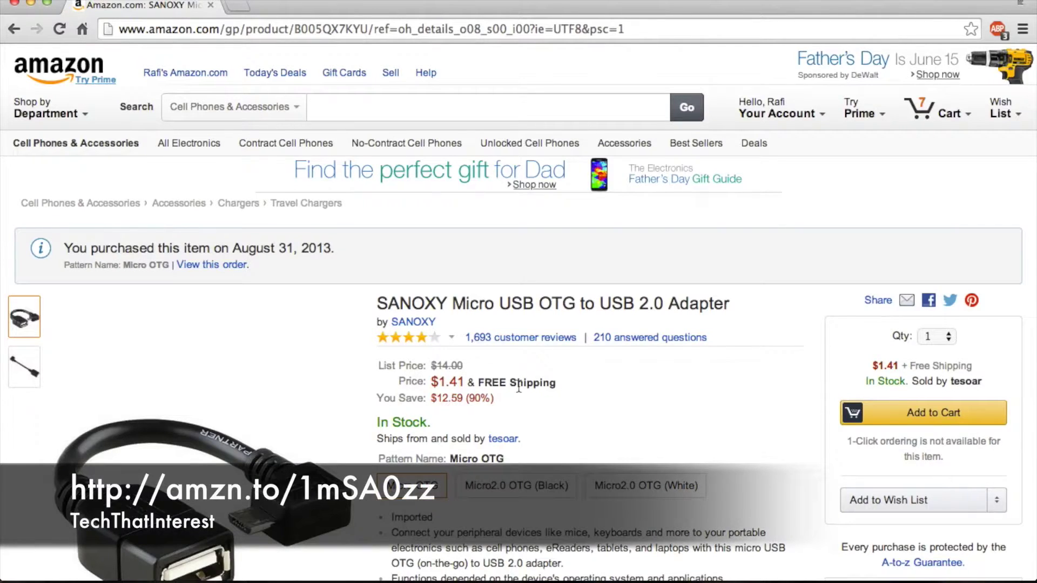
scroll(518, 389, "down", 1)
scroll(518, 389, "down", 2)
scroll(518, 389, "down", 1)
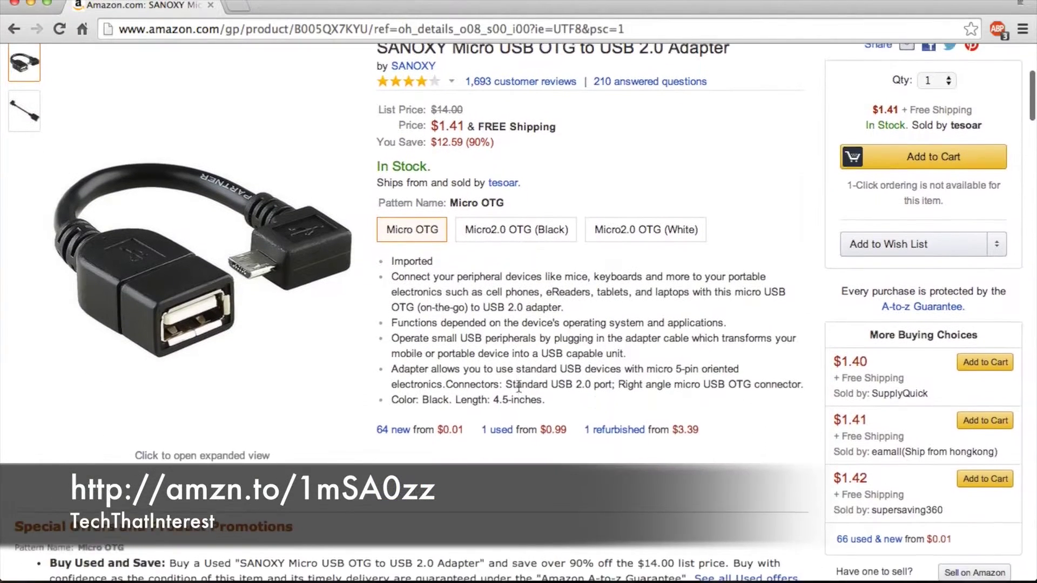
scroll(519, 387, "up", 1)
scroll(519, 386, "down", 3)
scroll(518, 387, "up", 2)
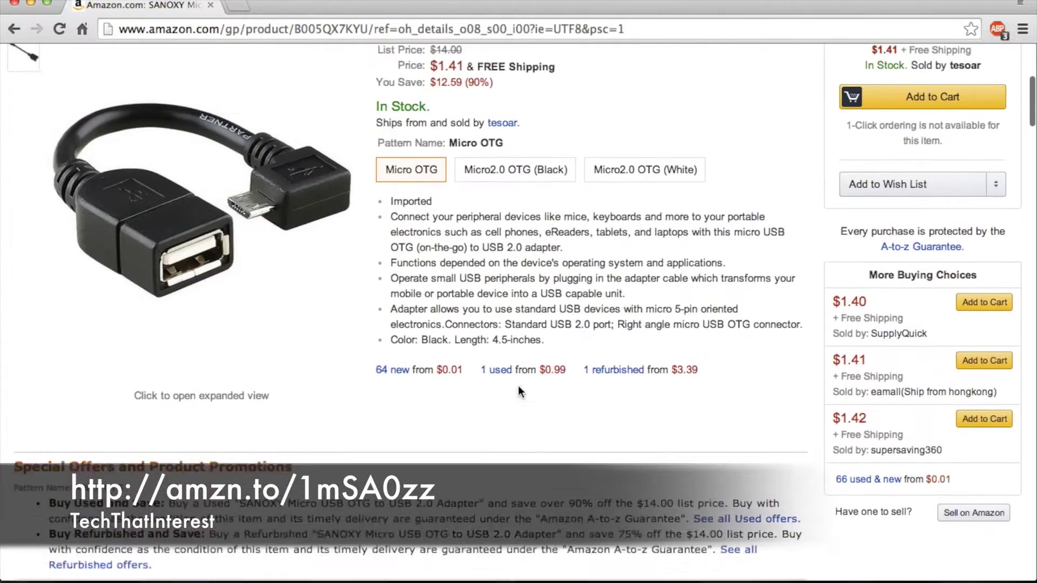
scroll(518, 389, "up", 1)
scroll(518, 389, "up", 2)
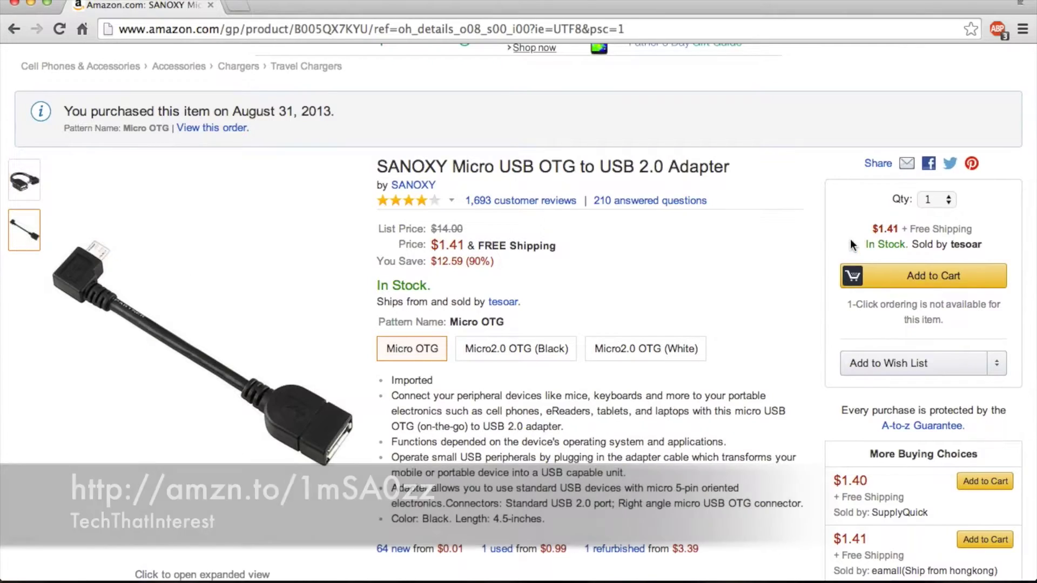
scroll(558, 415, "down", 4)
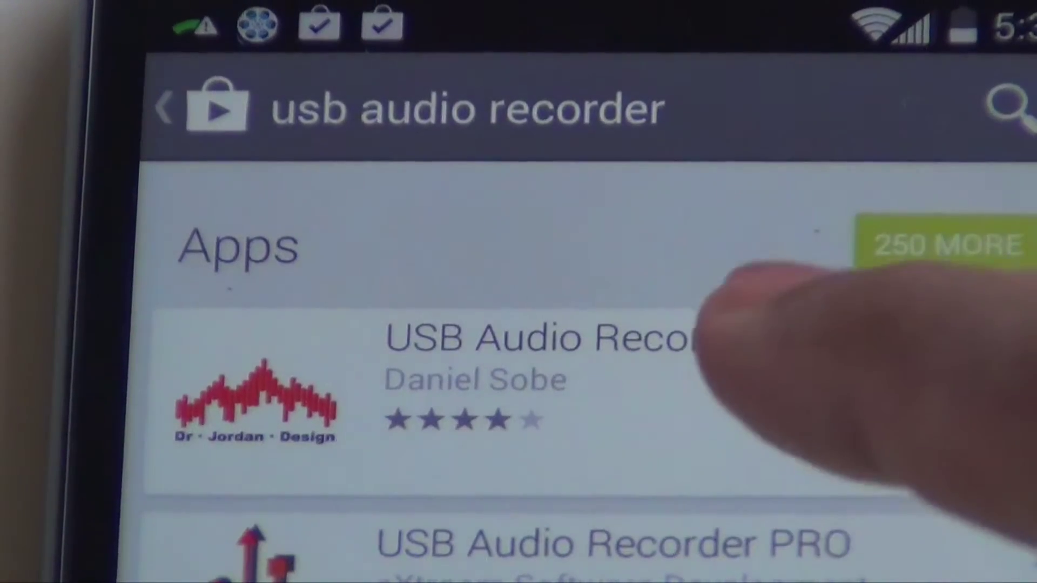
Open the USB Audio Recorder app's Play Store page from the search results
left_click(698, 308)
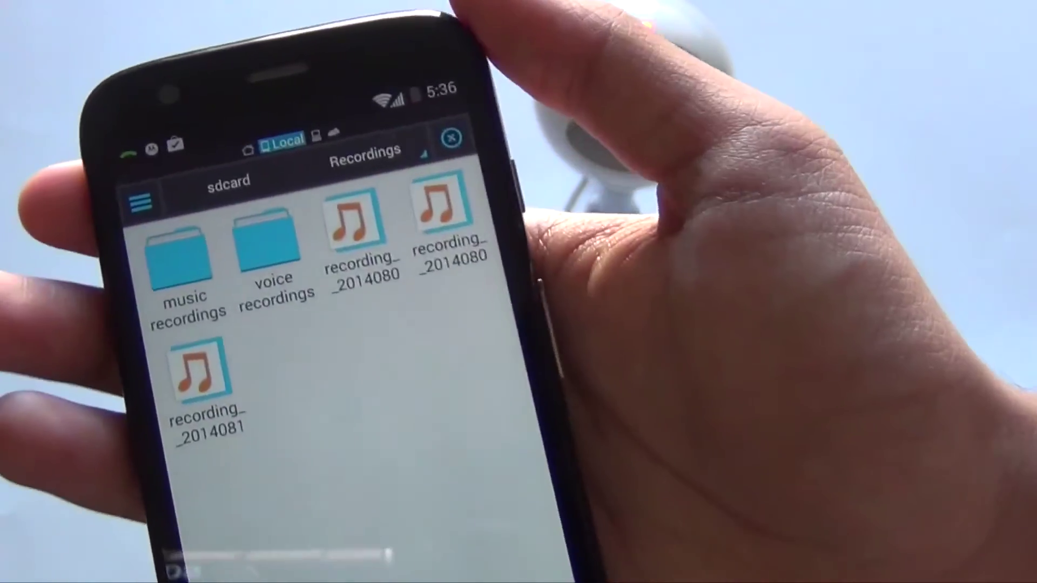
Play the third recording from the Recordings folder in ES Media Player
left_click(294, 271)
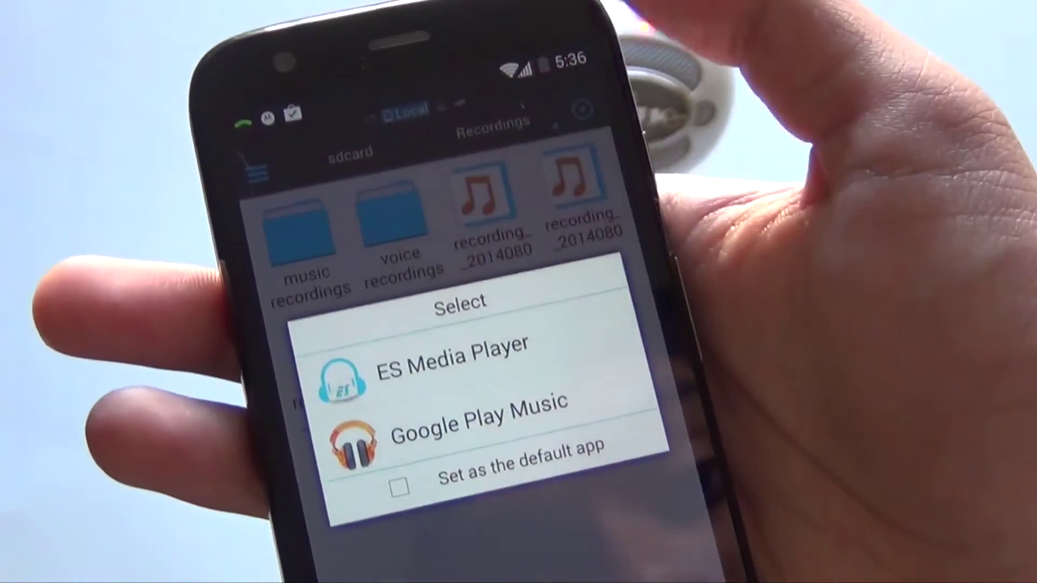
left_click(452, 360)
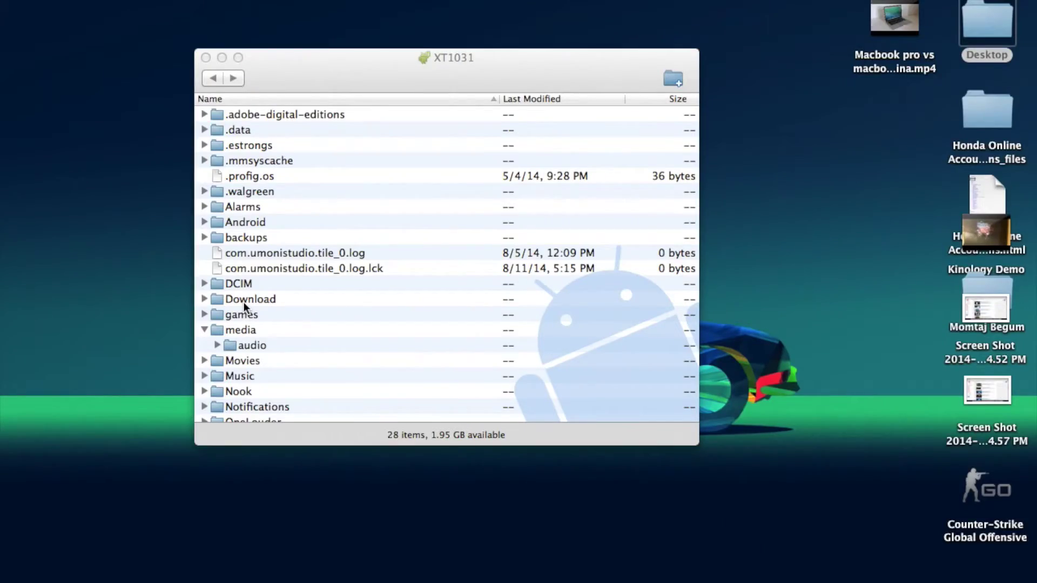
scroll(245, 303, "down", 1)
scroll(244, 303, "down", 1)
scroll(244, 302, "down", 2)
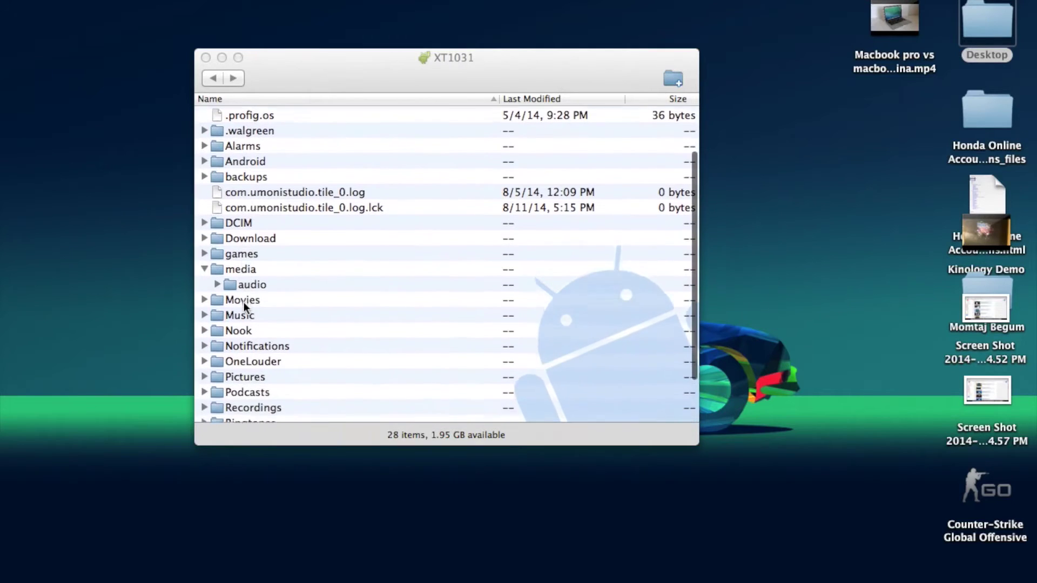
scroll(244, 303, "down", 1)
scroll(244, 302, "down", 2)
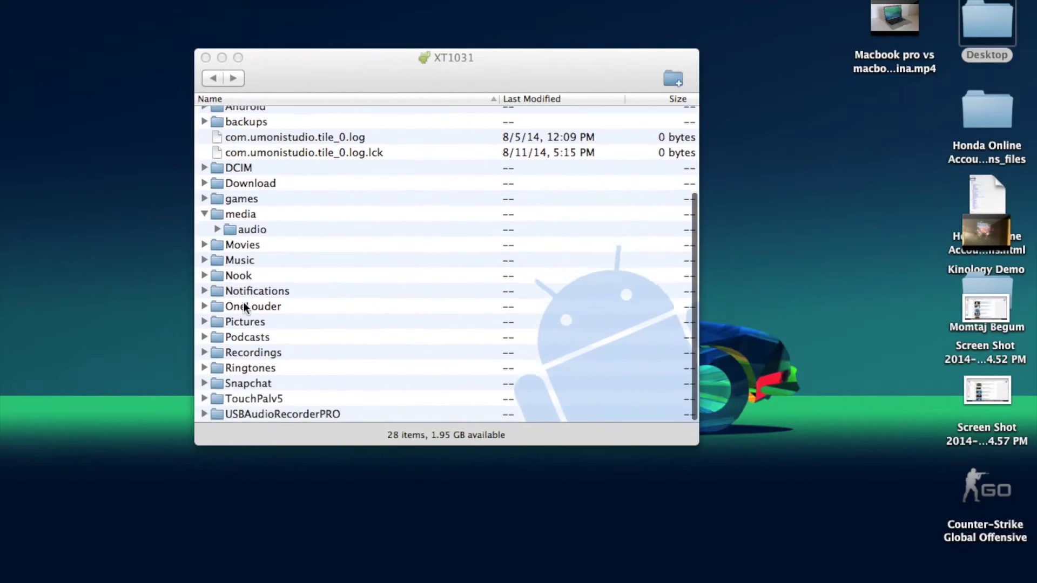
Select the Recordings folder in the XT1031 phone's file list
left_click(251, 353)
Open Recordings, copy the 471 KB and 76 KB recordings to the desktop, then close the window
double_click(261, 356)
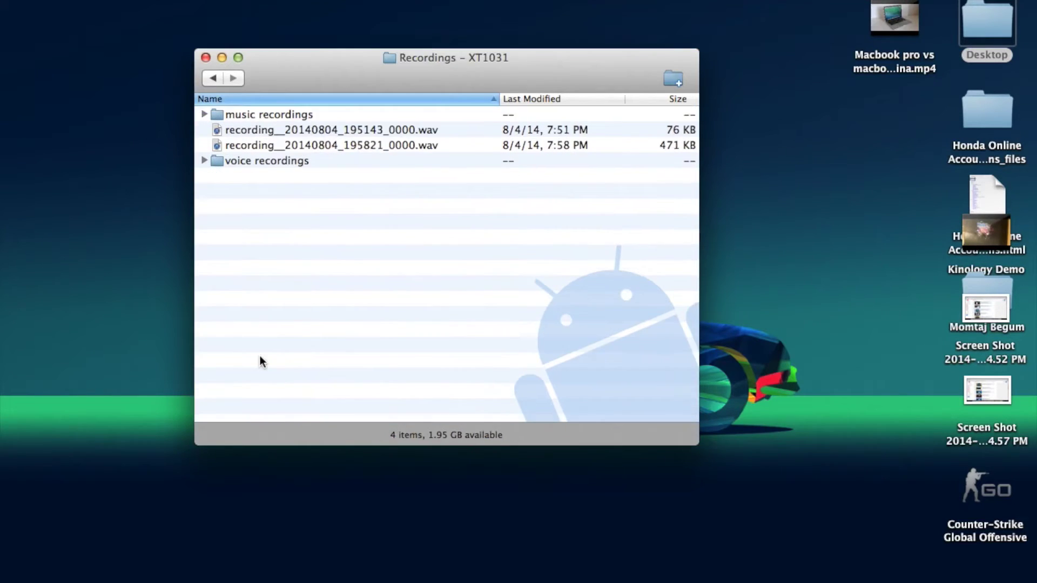
left_click(270, 146)
left_click(280, 131)
left_click(257, 144)
left_click_drag(268, 145, 116, 174)
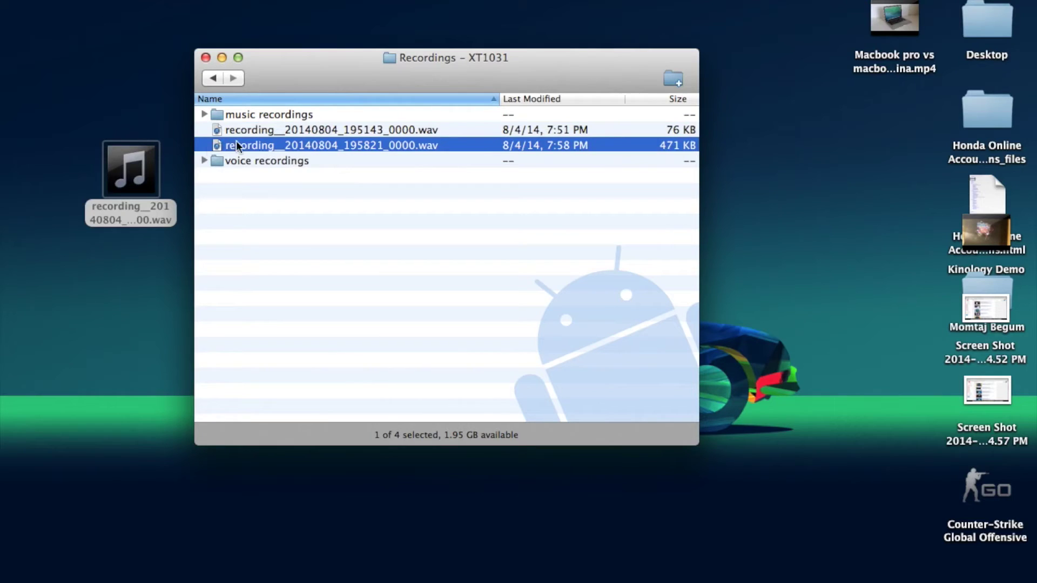
left_click_drag(242, 135, 143, 93)
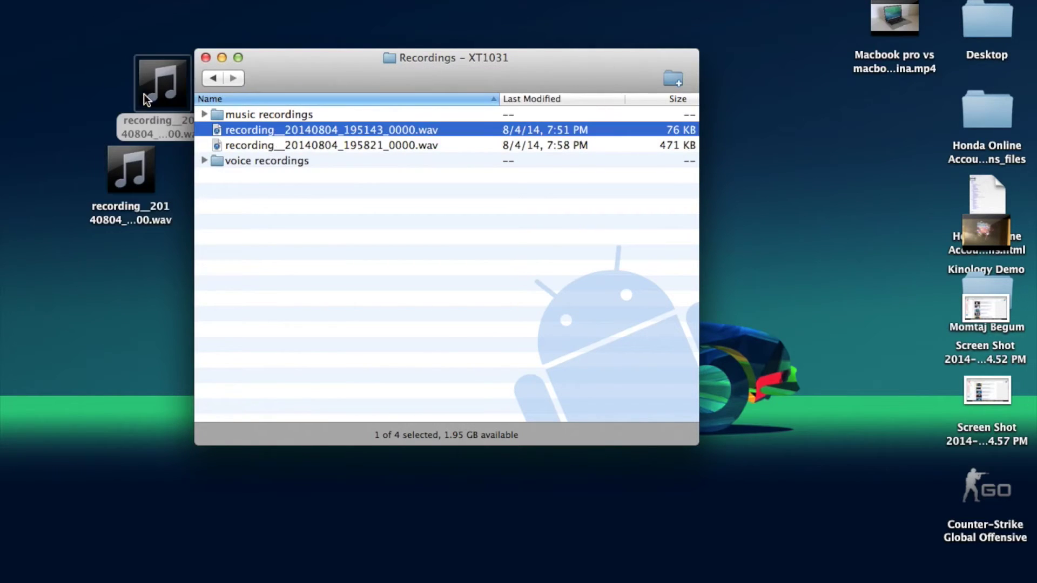
left_click(206, 56)
left_click(148, 211)
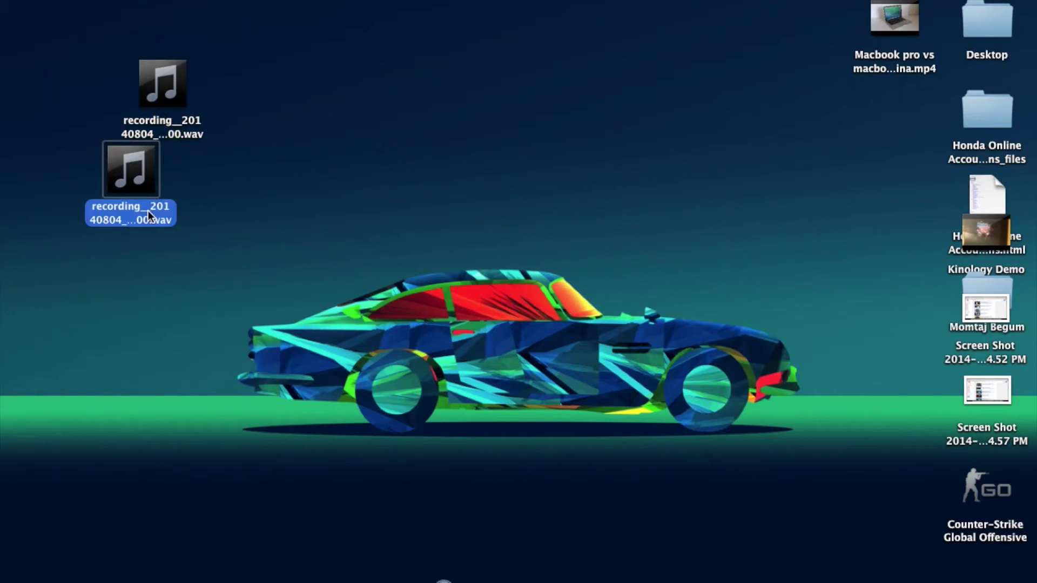
Raise the Mac's sound volume with the volume key
key("XF86AudioRaiseVolume")
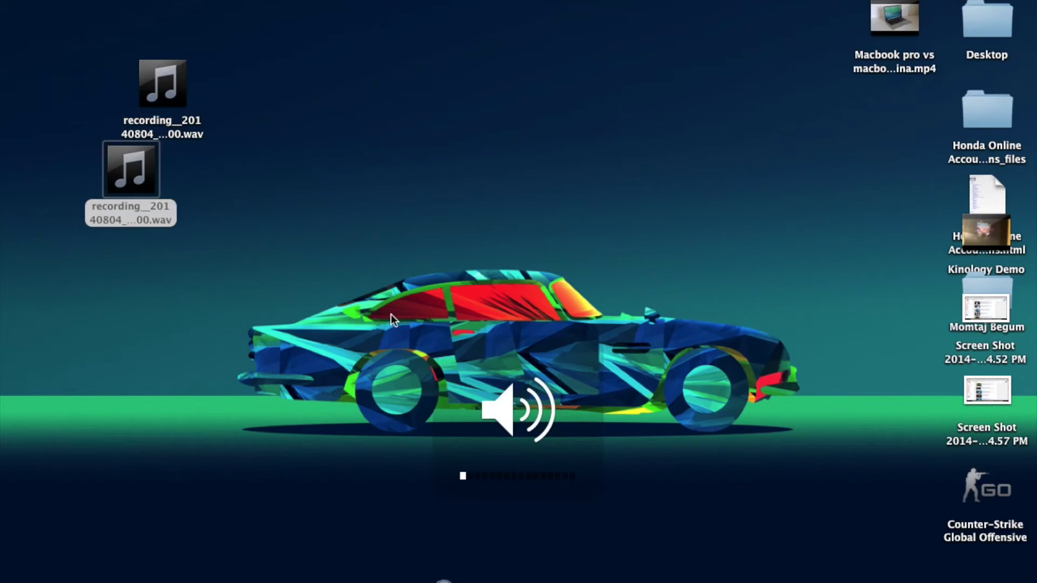